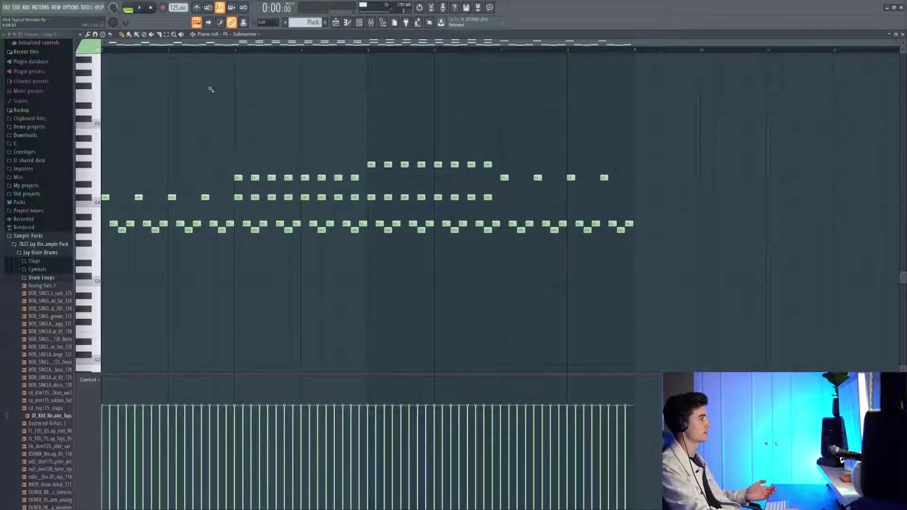
# Play the Pluck pattern in the piano roll, and play the arrangement with the vocal from the start
pyautogui.click(138, 6)
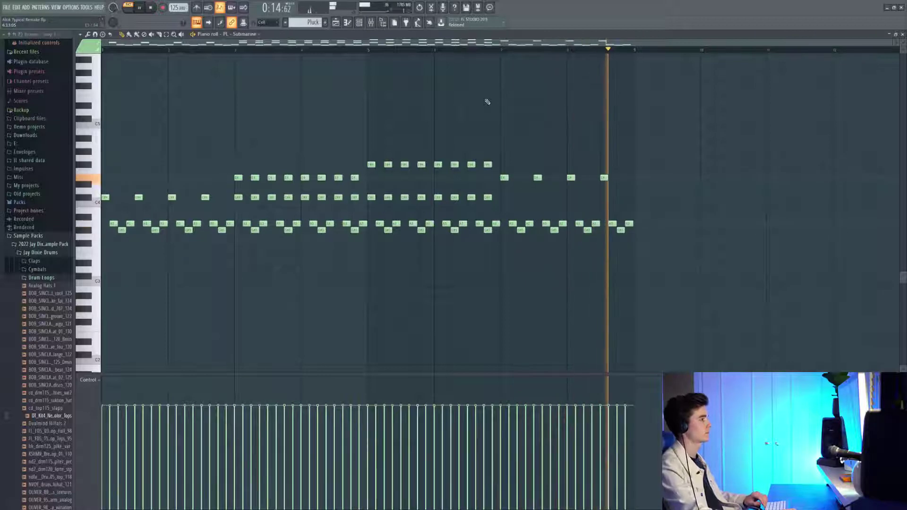
pyautogui.press('space')
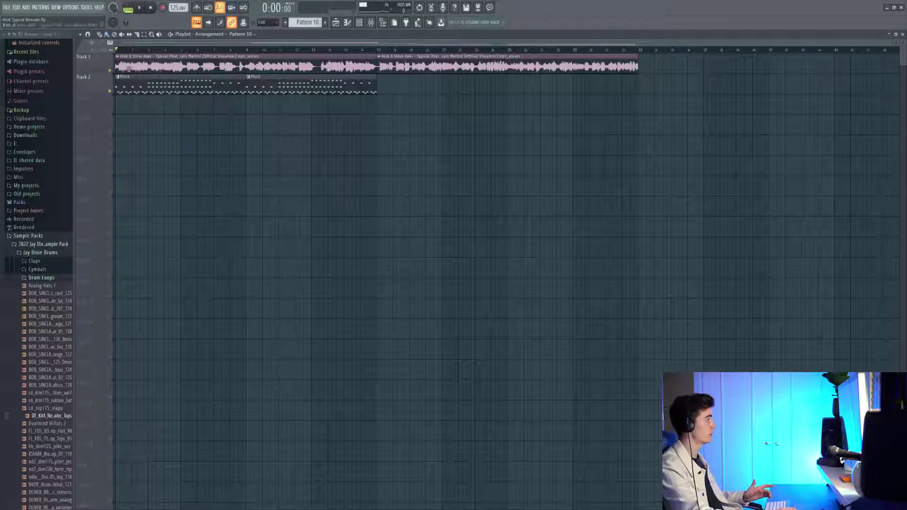
pyautogui.press('space')
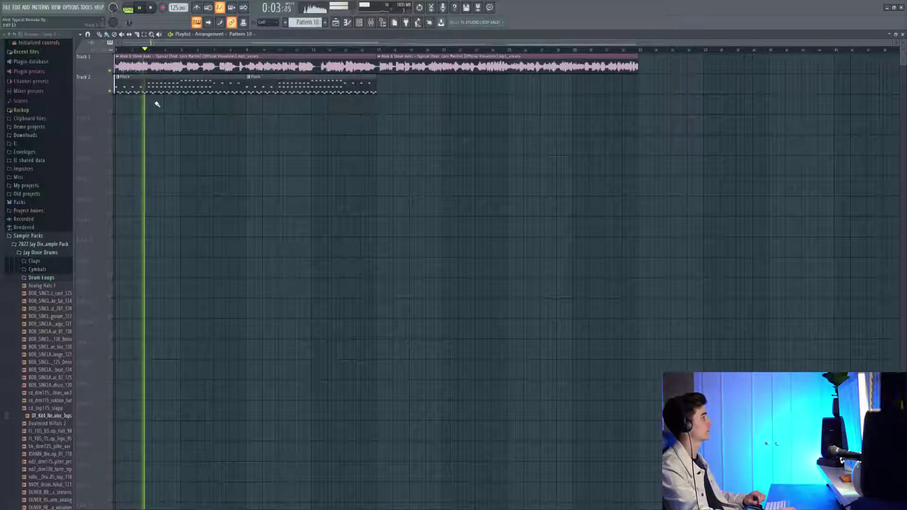
pyautogui.press('space')
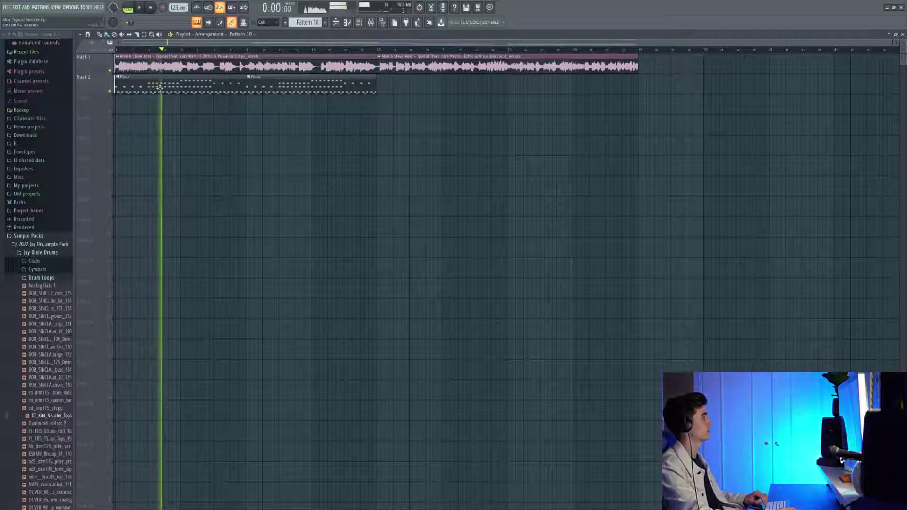
# Open the Pluck channel's Serum synth and examine the modulation options for oscillator A's fine tuning
pyautogui.doubleClick(160, 89)
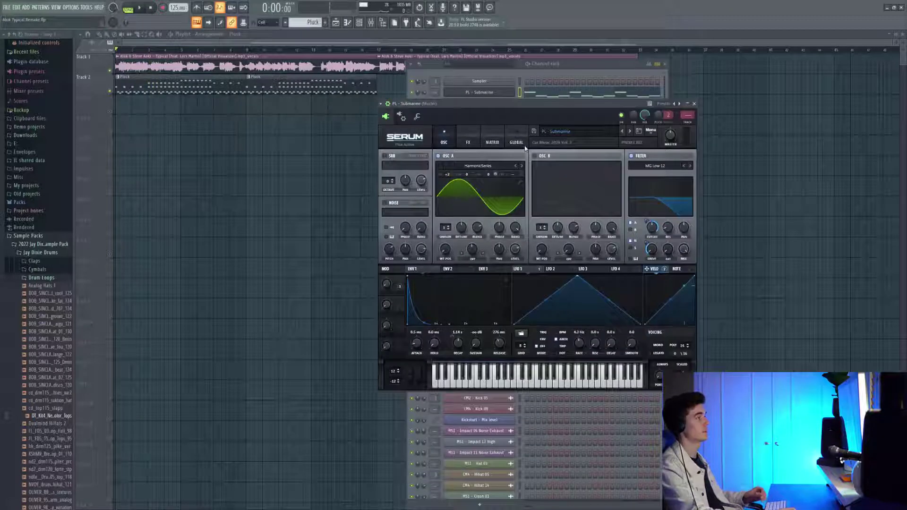
pyautogui.rightClick(496, 176)
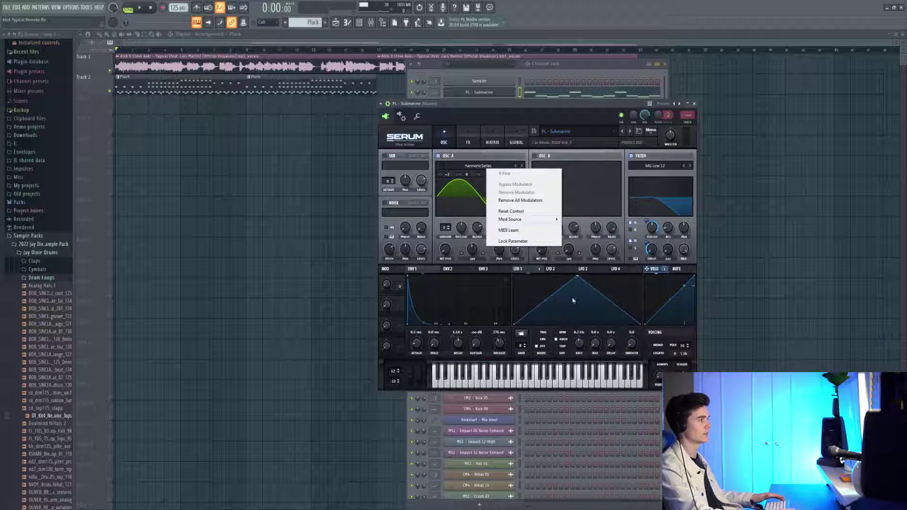
pyautogui.click(620, 217)
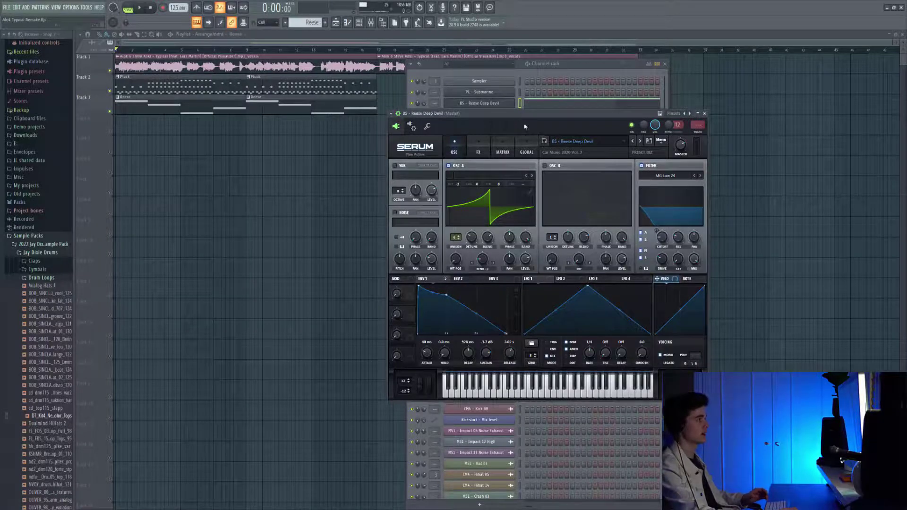
# Open the Reese Deep Devil notes in the piano roll, play them, and close the open windows
pyautogui.click(539, 107)
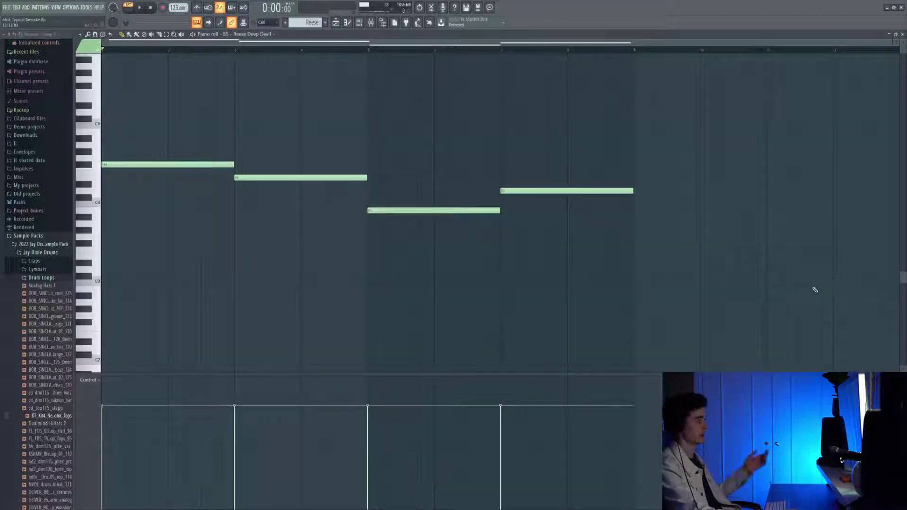
pyautogui.press('space')
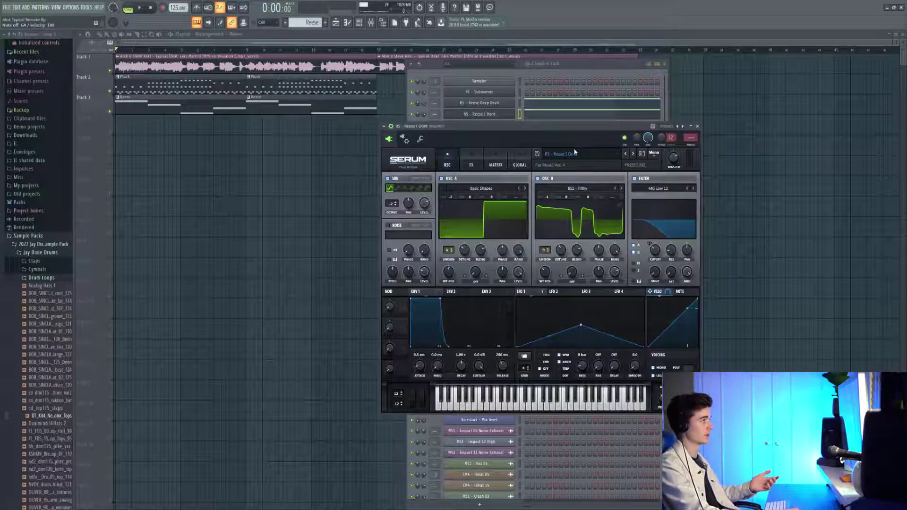
pyautogui.press('F12')
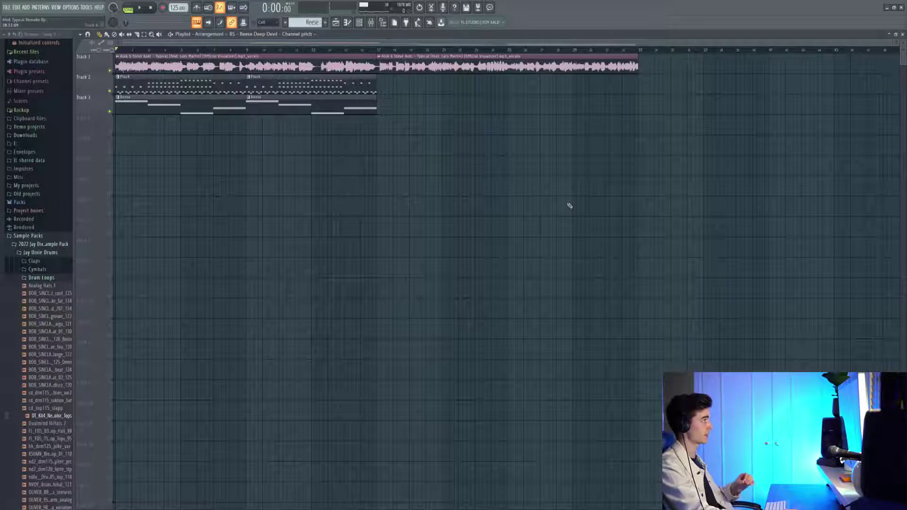
# Deselect the Channel pitch automation clips and play the arrangement from bar 2 to hear the Reese automation
pyautogui.press('space')
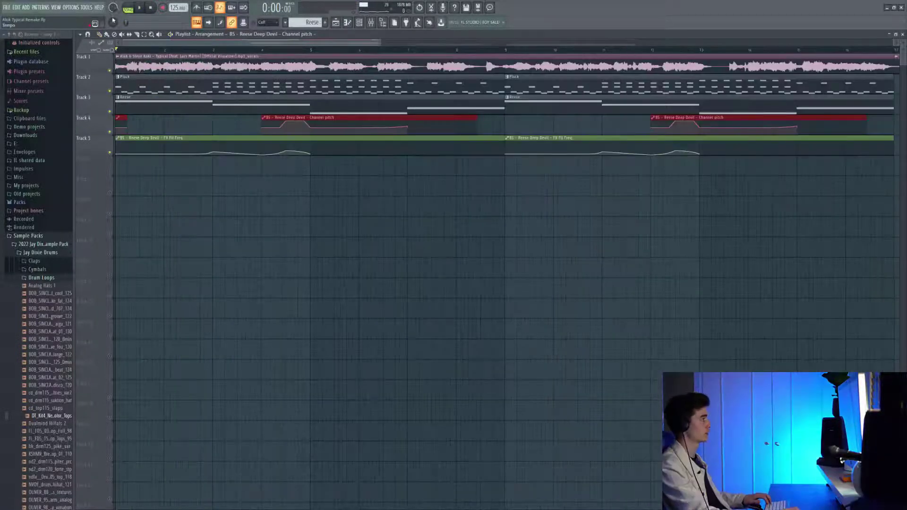
pyautogui.keyDown('ctrl'); pyautogui.click(288, 209); pyautogui.keyUp('ctrl')
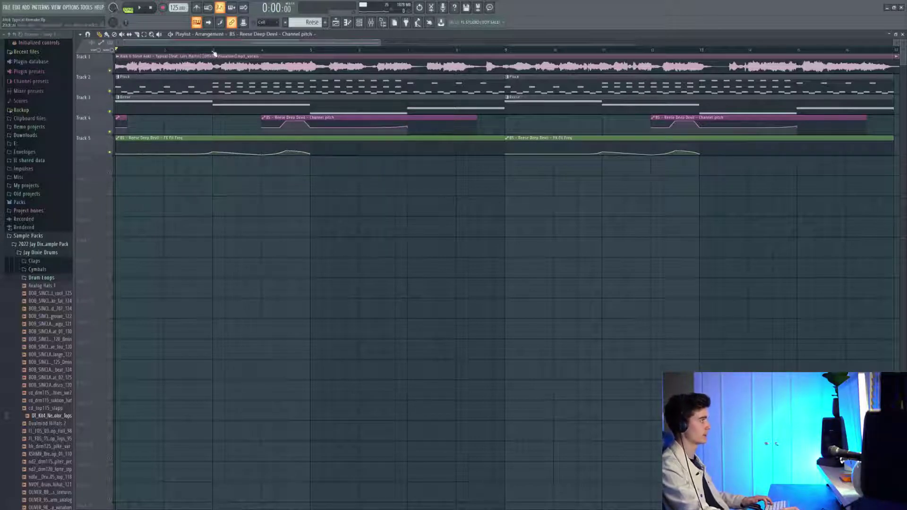
pyautogui.click(166, 50)
pyautogui.rightClick(112, 153)
pyautogui.press('space')
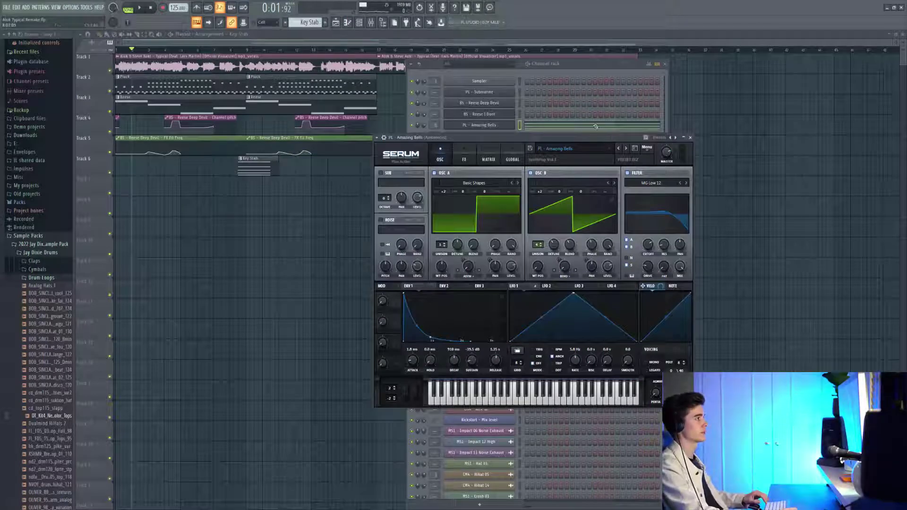
# View the Key Stab notes of the Amazing Bells channel and play the arrangement from bar 8
pyautogui.click(596, 125)
pyautogui.scroll(3, 247, 173)
pyautogui.press('Escape')
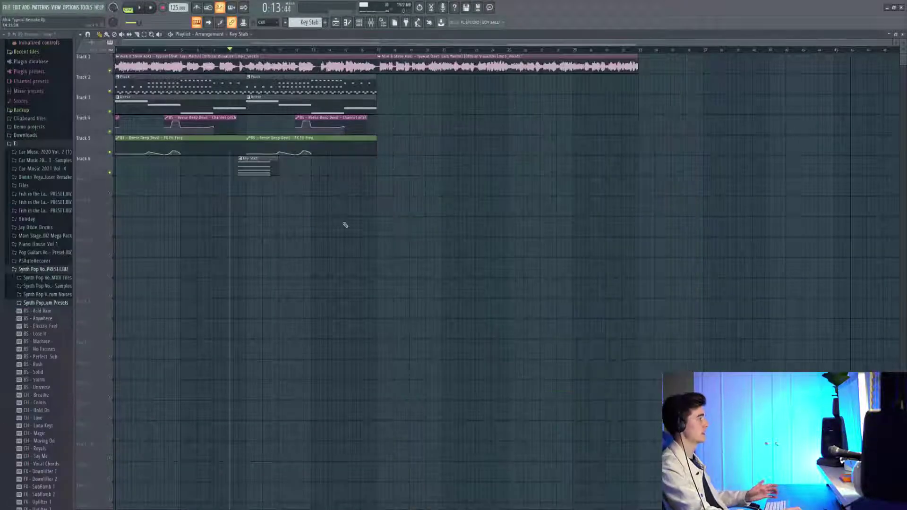
pyautogui.press('space')
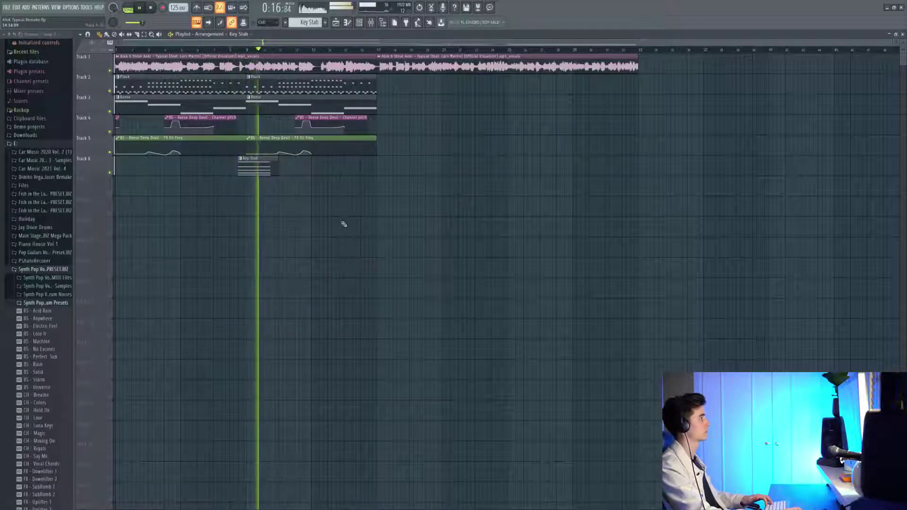
pyautogui.press('space')
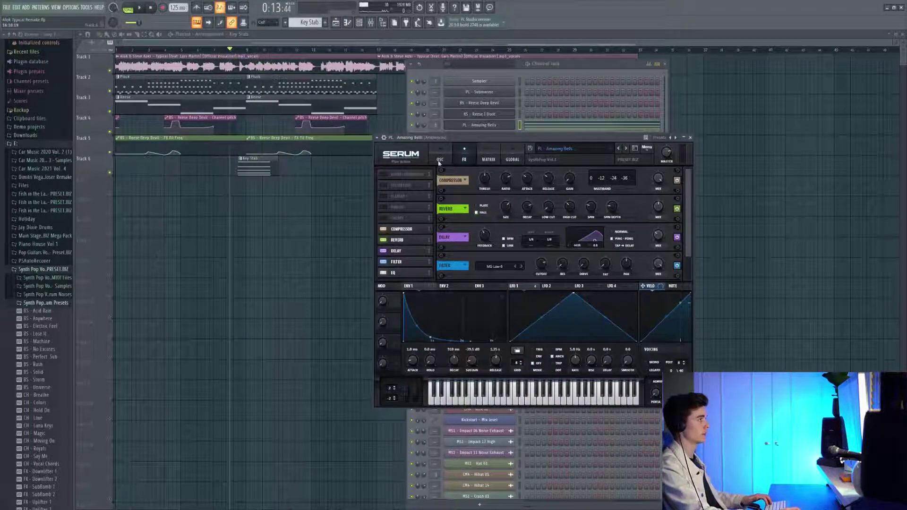
# Examine the Reverb, Delay, Filter and EQ effects in the Amazing Bells Serum preset
pyautogui.click(403, 242)
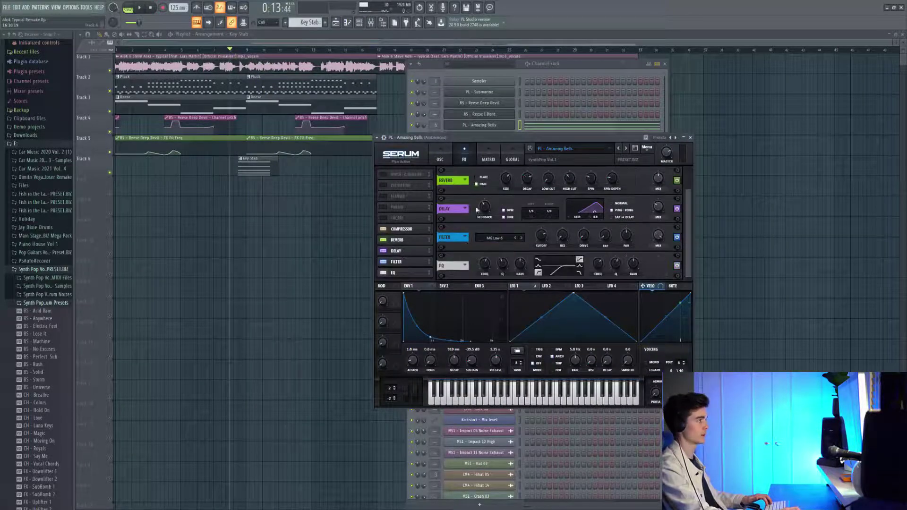
pyautogui.moveTo(526, 181)
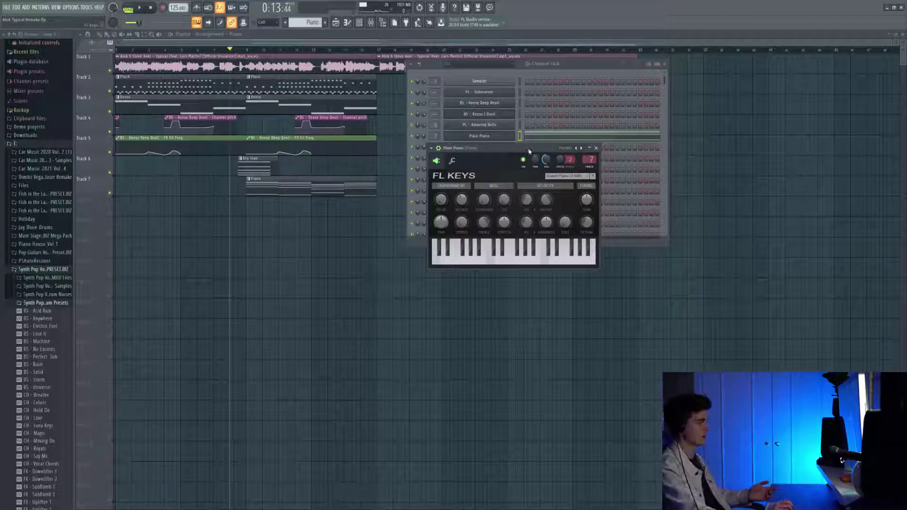
# Open the Piano channel's chords in the piano roll and play them in pattern mode, viewing the full note range
pyautogui.moveTo(536, 149); pyautogui.dragTo(518, 148)
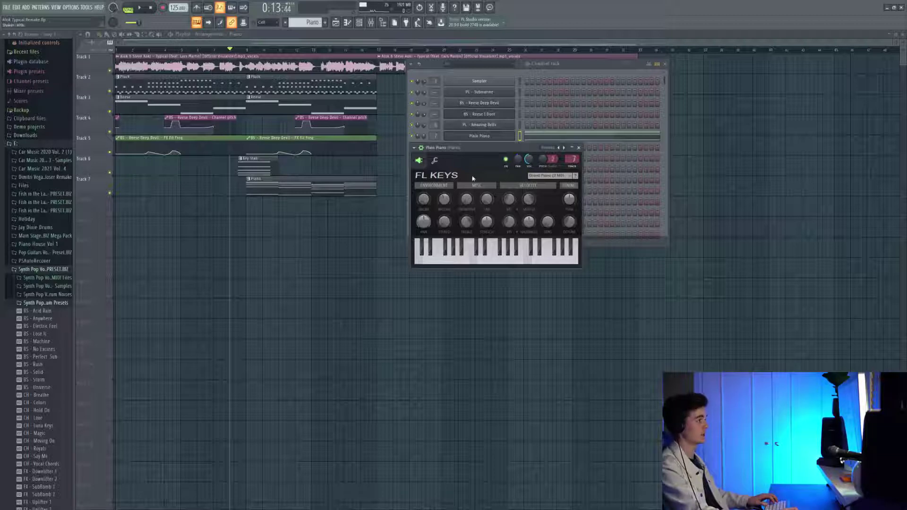
pyautogui.click(574, 140)
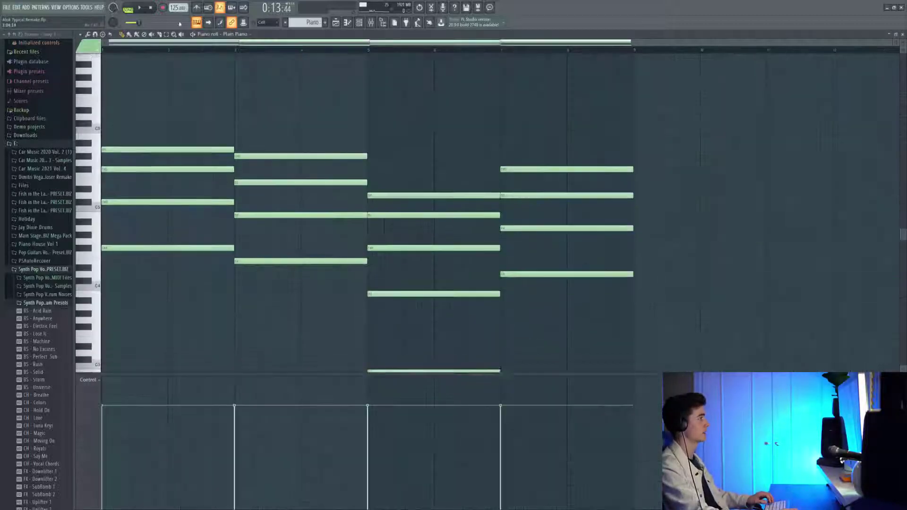
pyautogui.click(128, 9)
pyautogui.scroll(-3, 664, 143)
pyautogui.press('space')
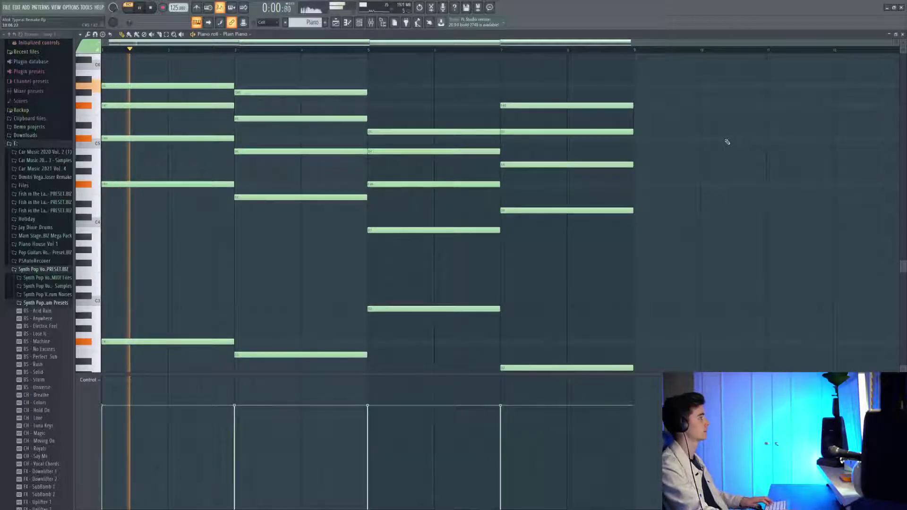
pyautogui.keyDown('alt'); pyautogui.scroll(-2, 703, 139); pyautogui.keyUp('alt')
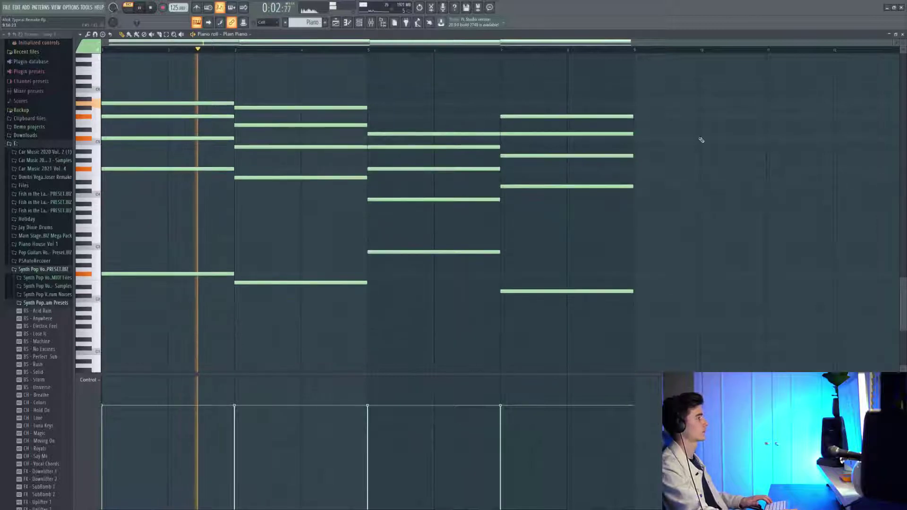
pyautogui.keyDown('alt'); pyautogui.scroll(4, 700, 141); pyautogui.keyUp('alt')
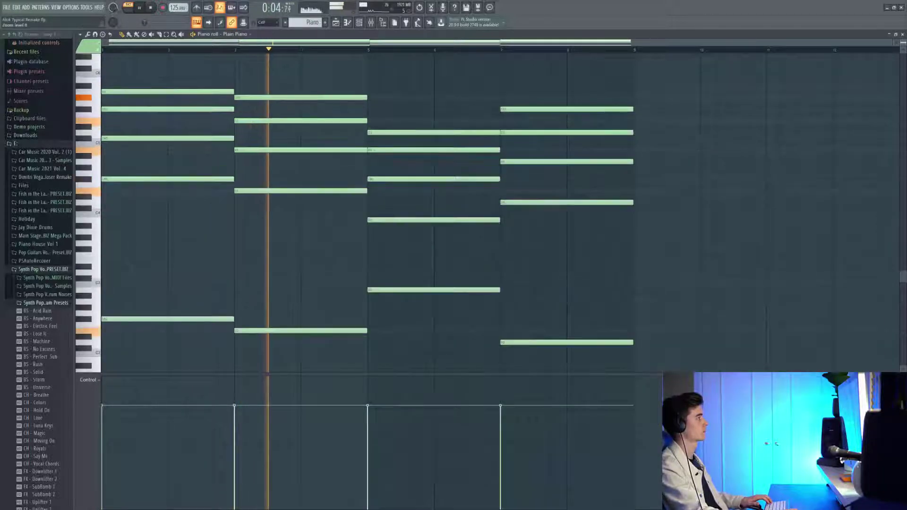
pyautogui.keyDown('alt'); pyautogui.scroll(-2, 630, 145); pyautogui.keyUp('alt')
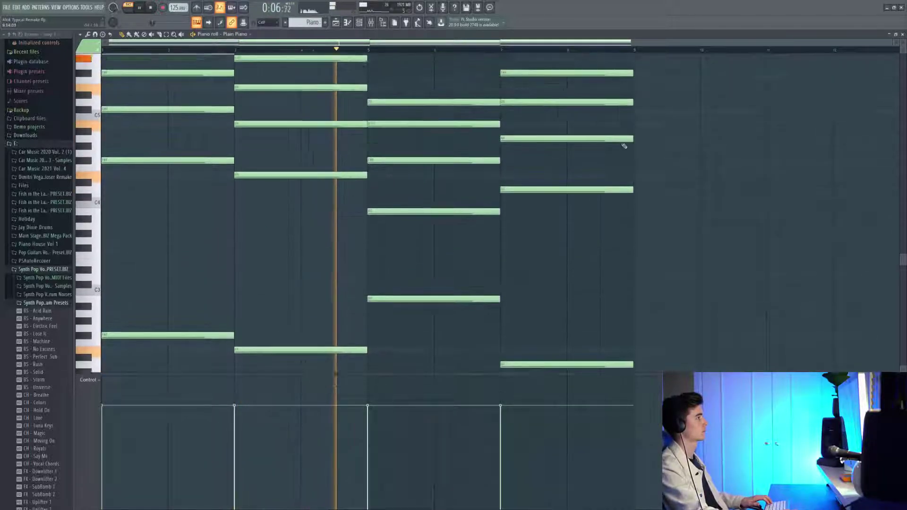
pyautogui.keyDown('alt'); pyautogui.scroll(2, 625, 146); pyautogui.keyUp('alt')
pyautogui.scroll(-2, 624, 146)
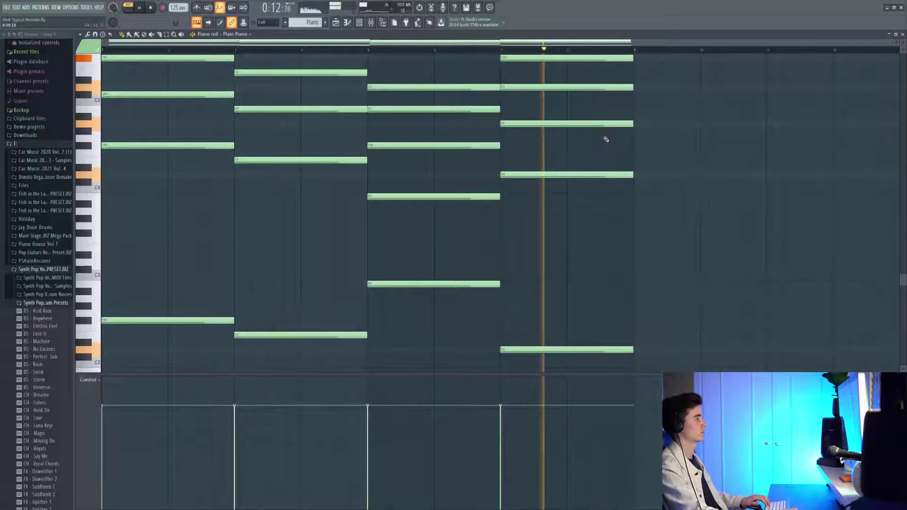
pyautogui.scroll(1, 607, 140)
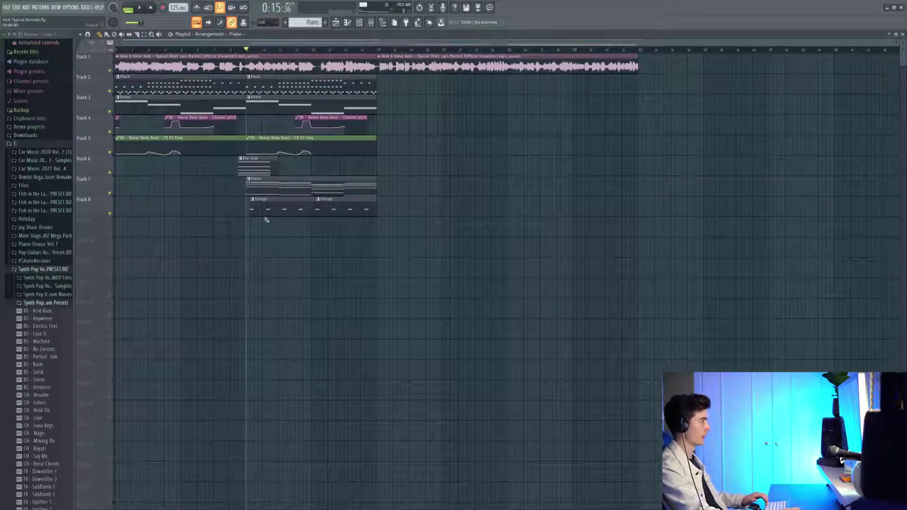
# Play the arrangement from bar 9 with the Strings, and solo Track 8 to play it alone
pyautogui.press('space')
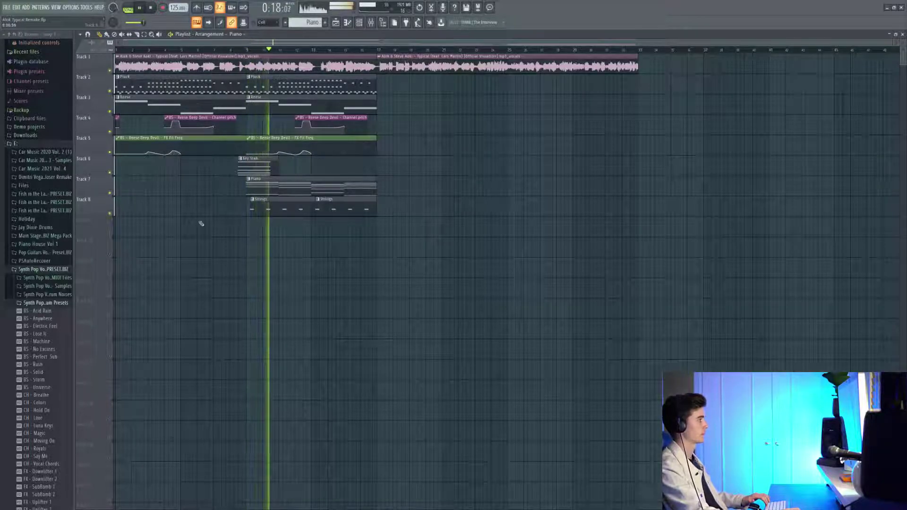
pyautogui.press('space')
pyautogui.rightClick(109, 214)
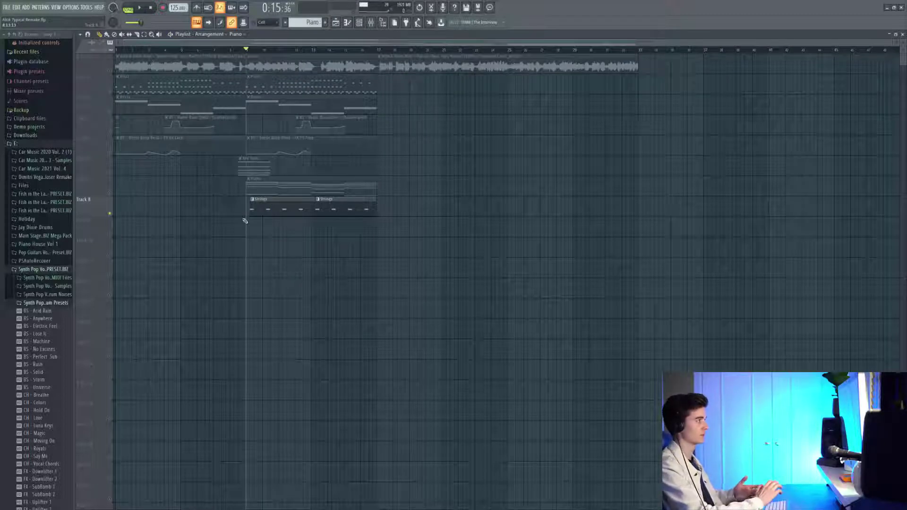
pyautogui.press('space')
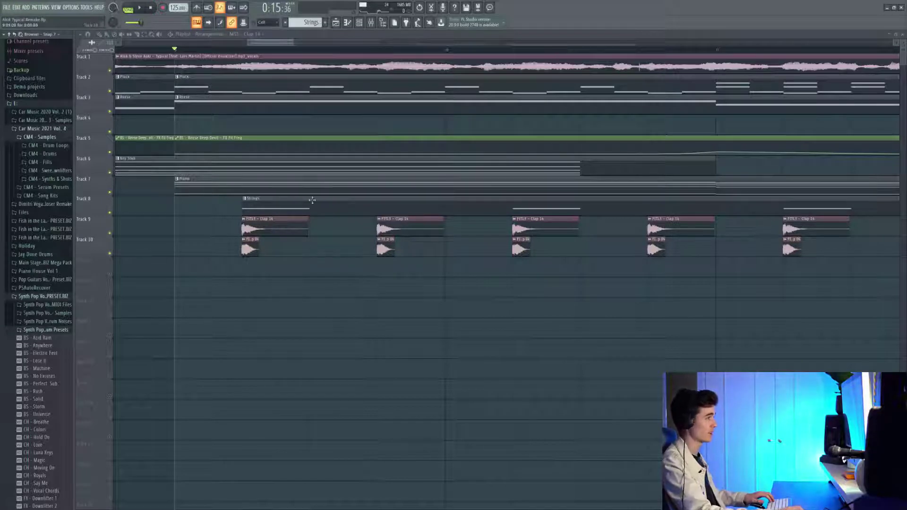
# Play the arrangement from bar 9 to hear the layered claps on Tracks 9 and 10
pyautogui.scroll(-3, 330, 210)
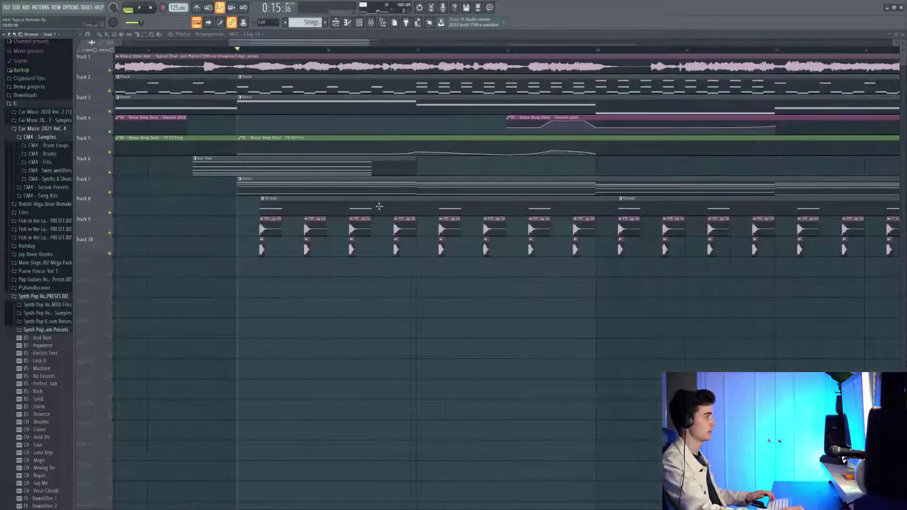
pyautogui.press('space')
pyautogui.scroll(2, 265, 228)
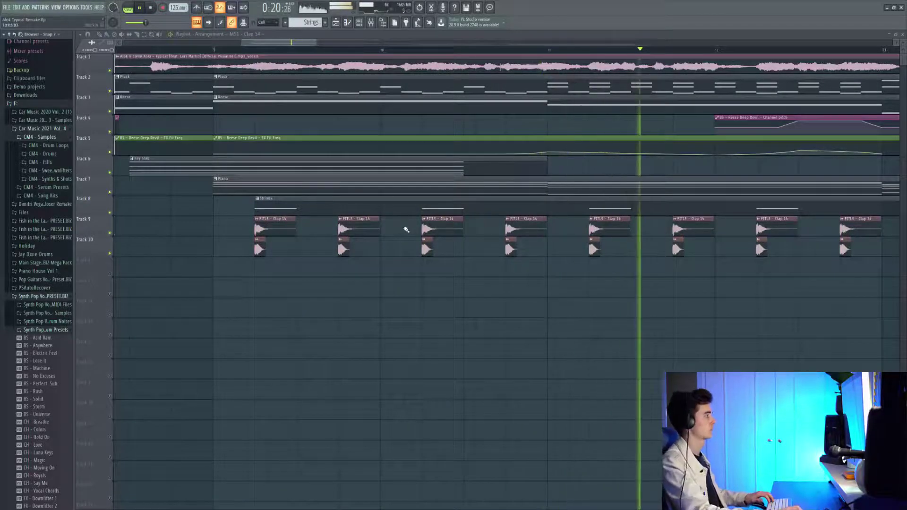
pyautogui.scroll(-2, 402, 232)
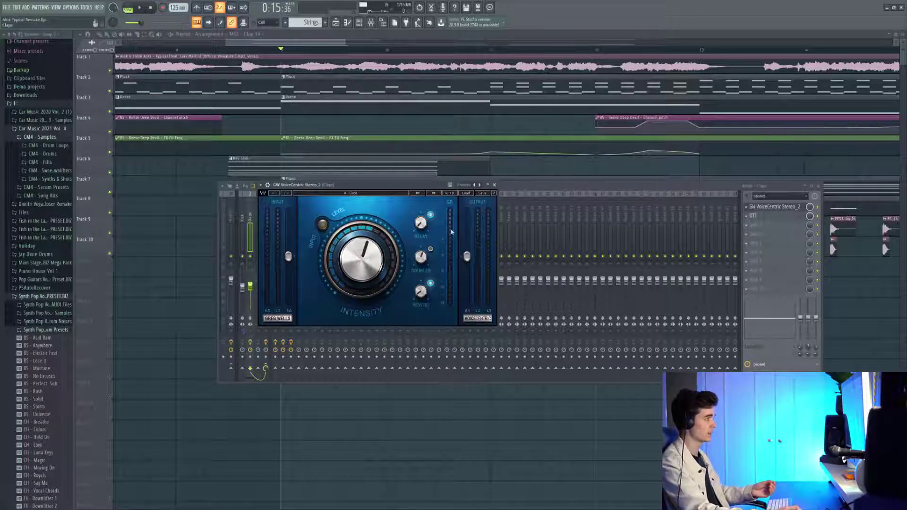
# Play the soloed claps through the Claps mixer track's effects, and return to the playlist to view the drum loops
pyautogui.press('space')
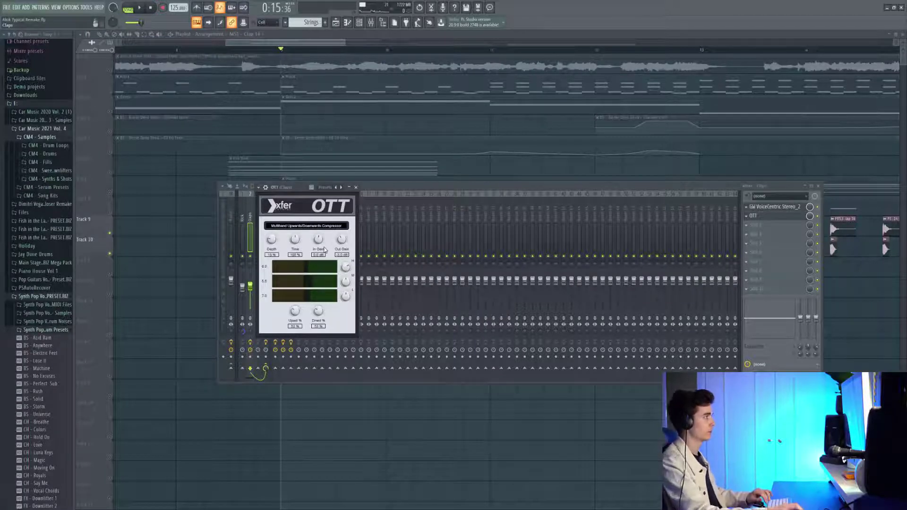
pyautogui.press('space')
pyautogui.click(168, 200)
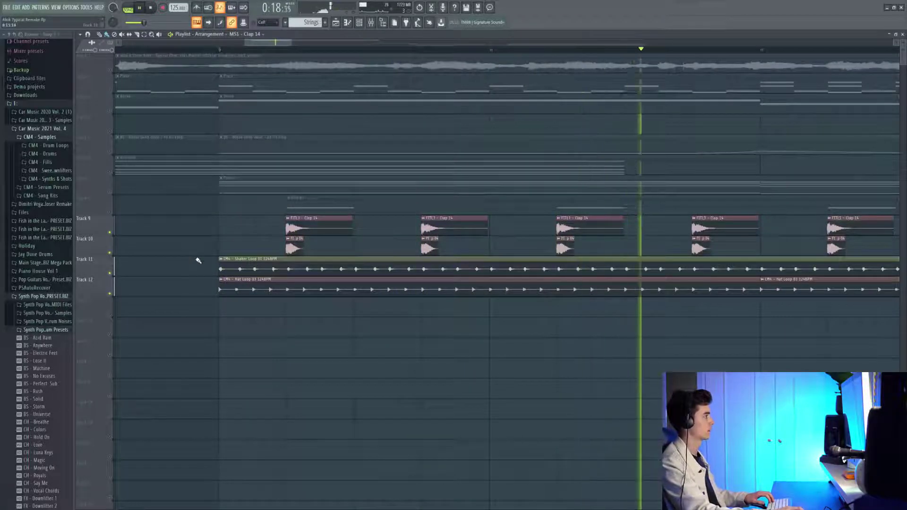
pyautogui.scroll(-2, 199, 260)
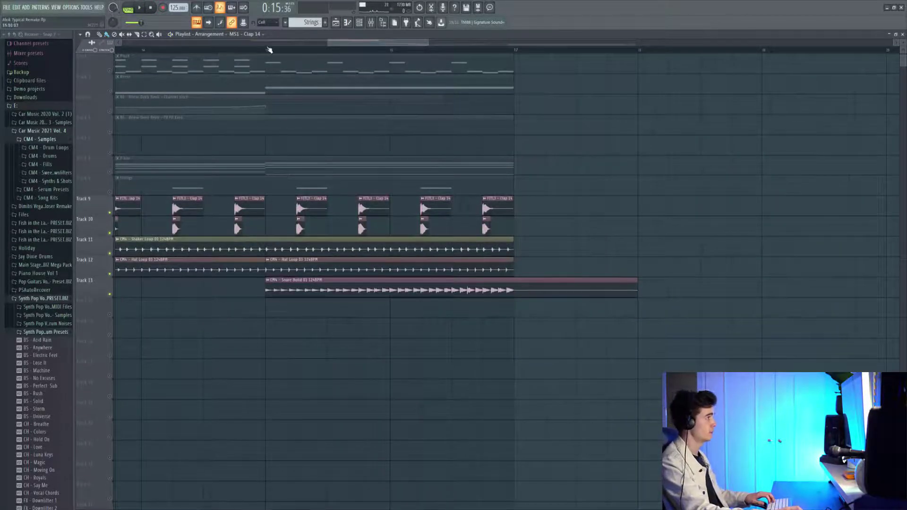
# Unmute the remaining tracks above the claps and play the arrangement from bar 15 to hear the Snare Build on Track 13
pyautogui.click(266, 46)
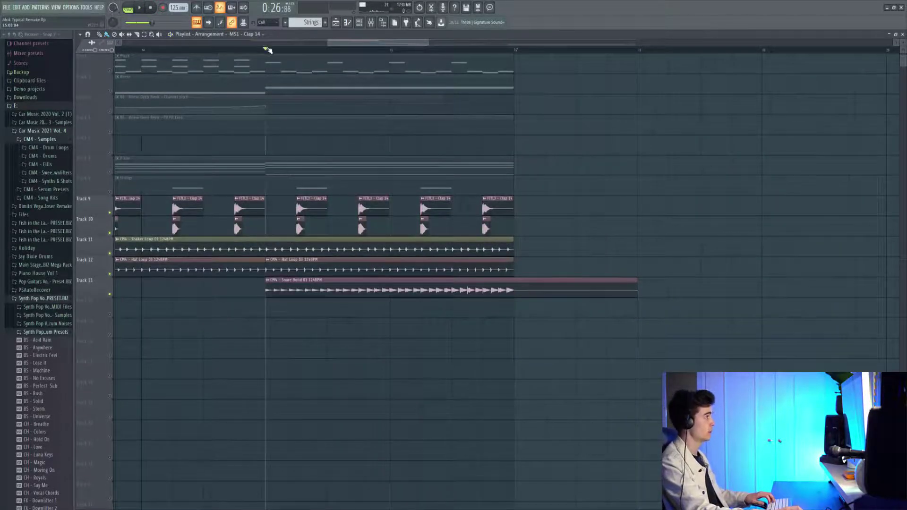
pyautogui.moveTo(109, 192); pyautogui.dragTo(110, 169)
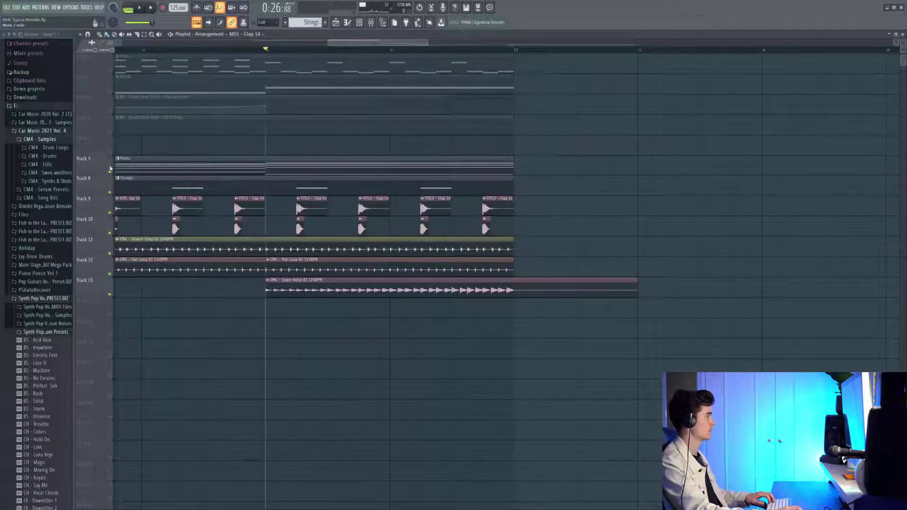
pyautogui.scroll(2, 409, 350)
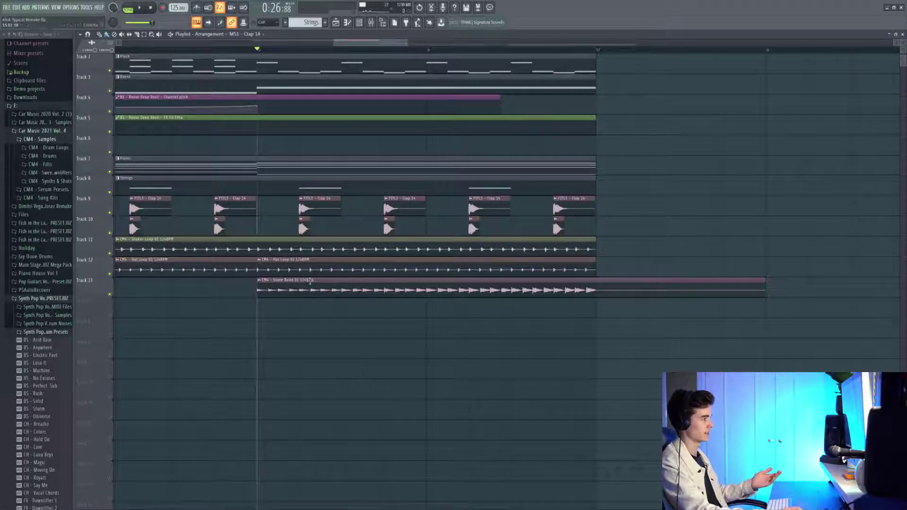
pyautogui.press('space')
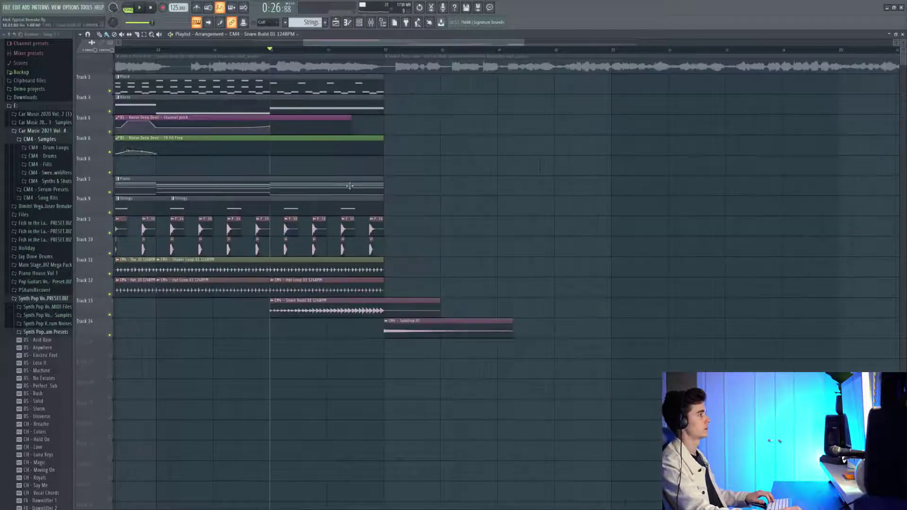
# Play the arrangement from just before bar 17 to hear the Subdrop on Track 14
pyautogui.click(370, 50)
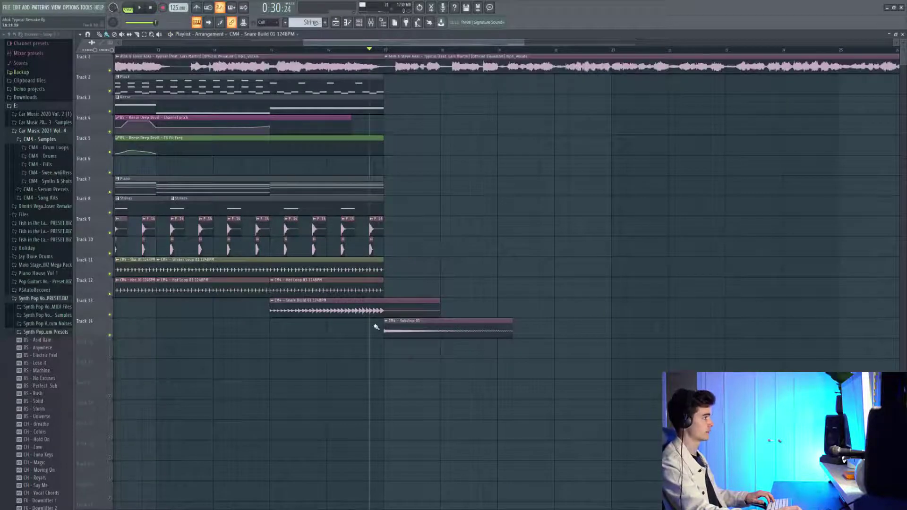
pyautogui.scroll(2, 411, 331)
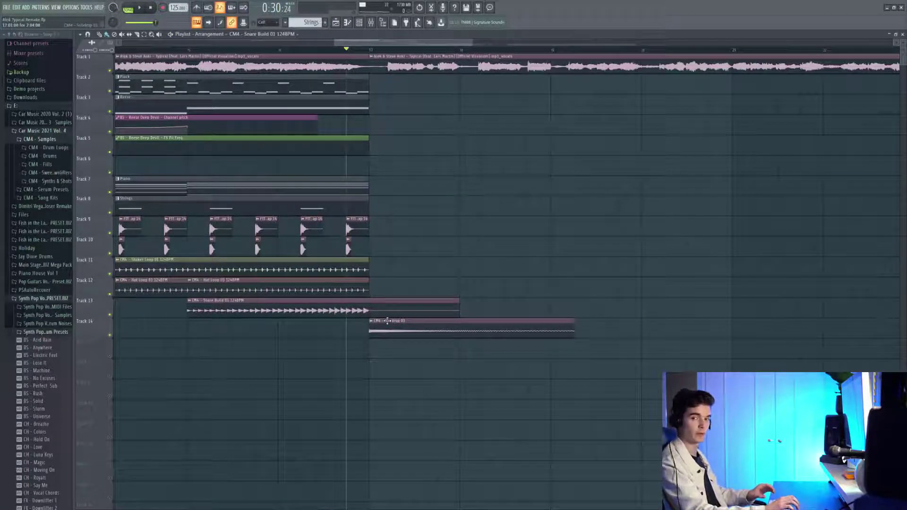
pyautogui.press('space')
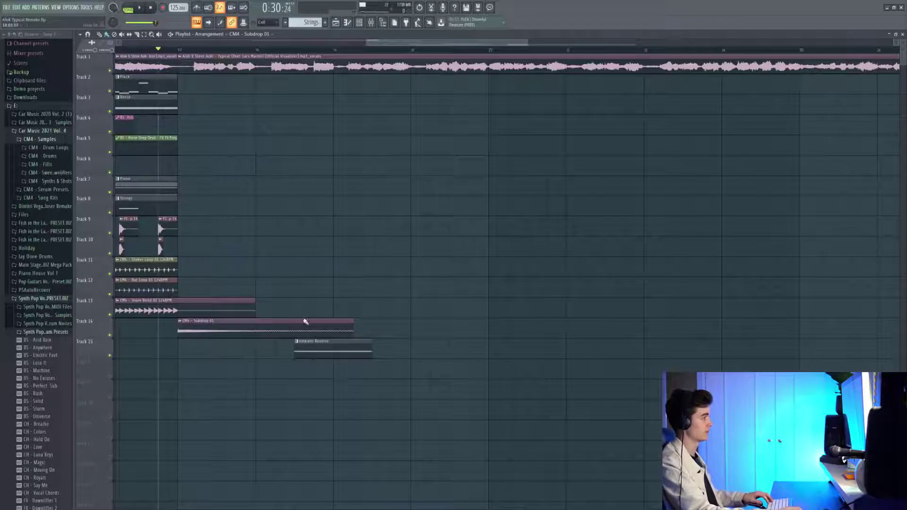
# View the Ambient Reverse pattern's PL - Bounce preset in Serum, and play the arrangement from bar 17 to hear it
pyautogui.click(309, 341)
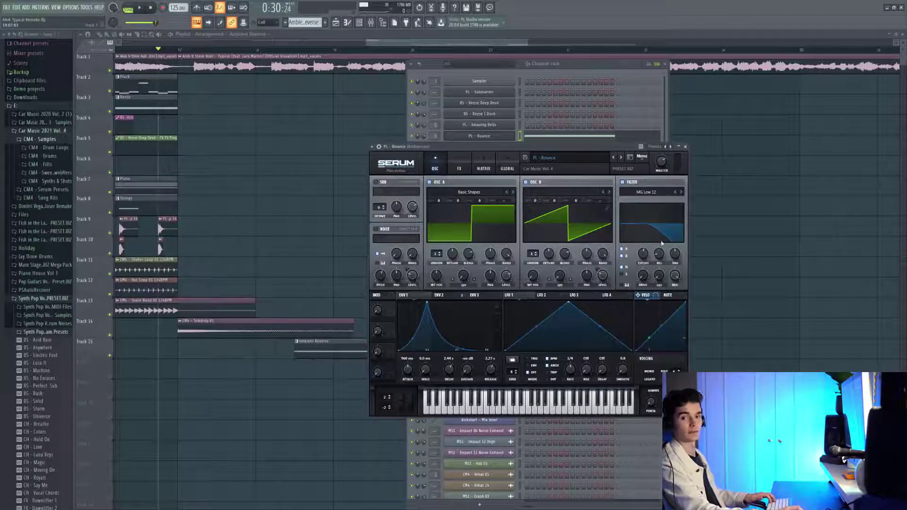
pyautogui.click(758, 215)
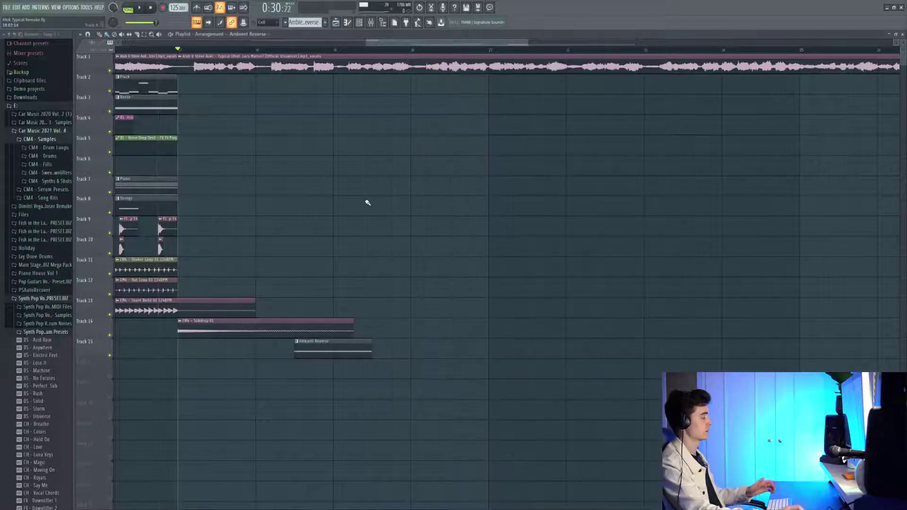
pyautogui.press('space')
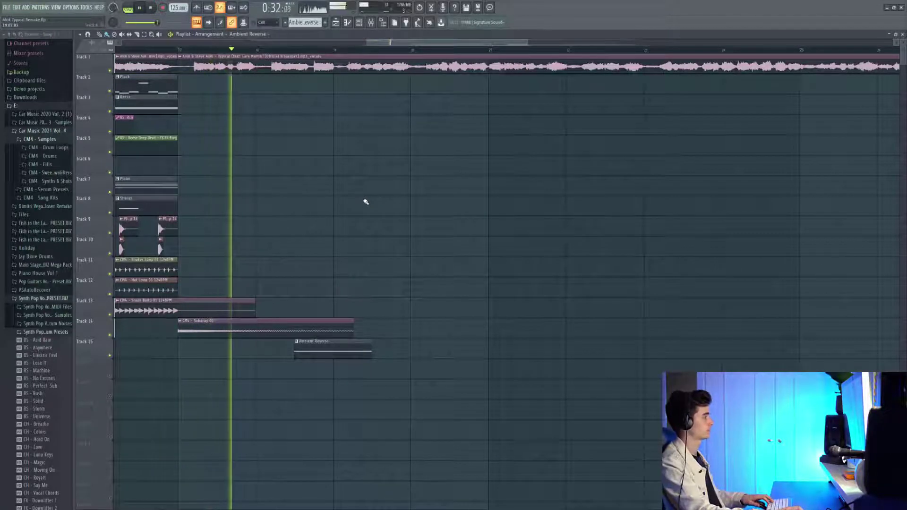